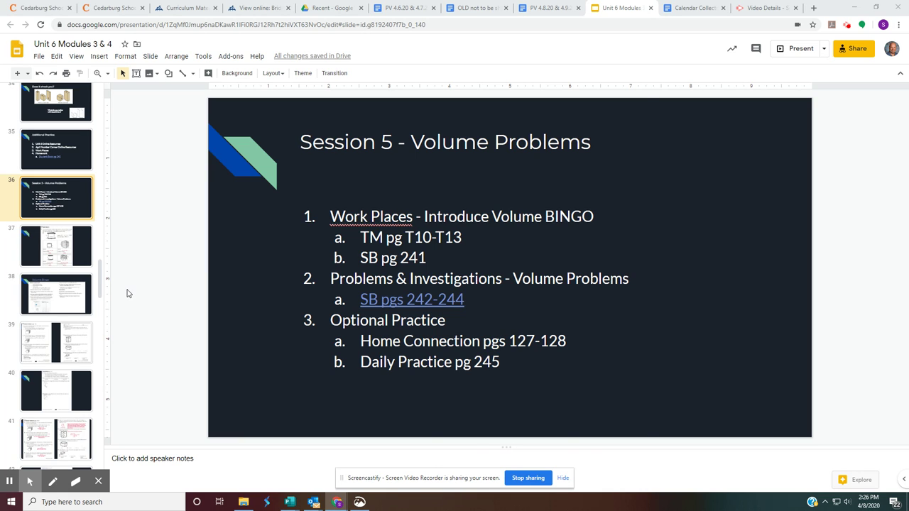
# Go from the Tank Volume worksheet slide to slide 38, Volume Bingo
pyautogui.click(68, 243)
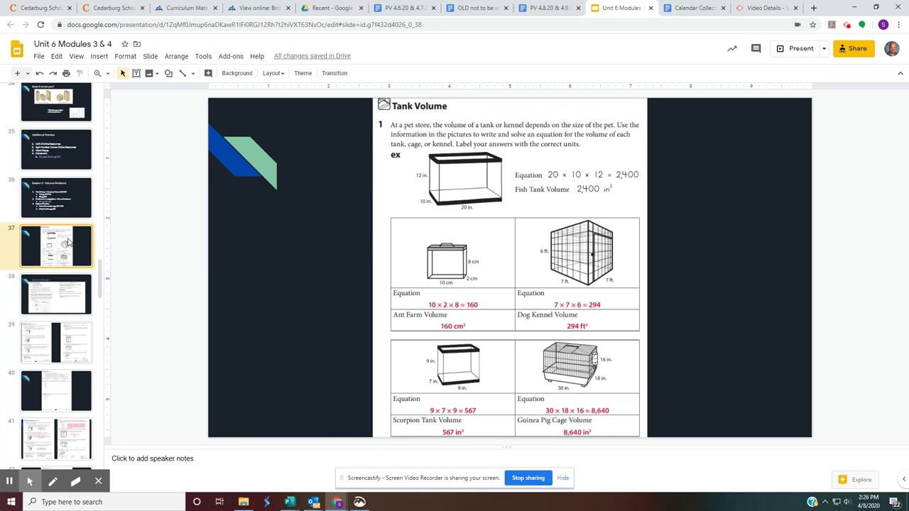
pyautogui.click(83, 283)
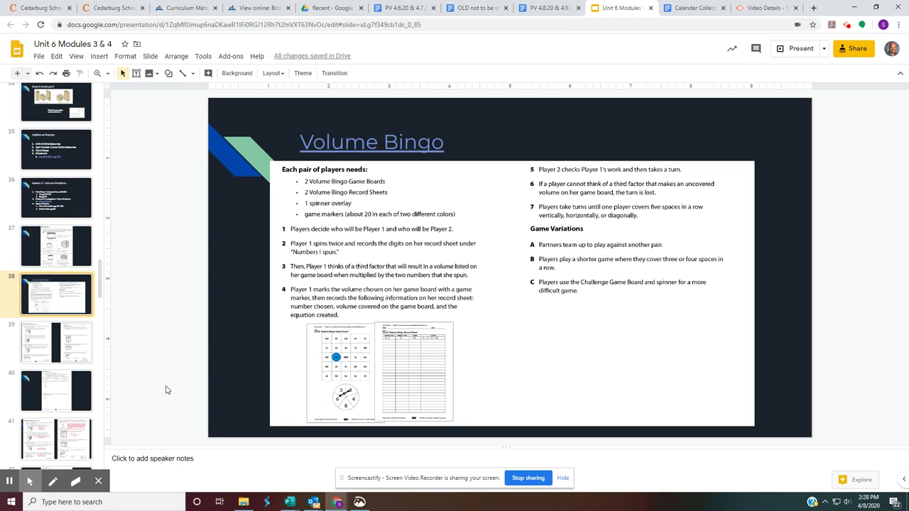
# Reveal the Bridges Math Learning Center volume bingo link on slide 38's Volume Bingo title
pyautogui.click(348, 143)
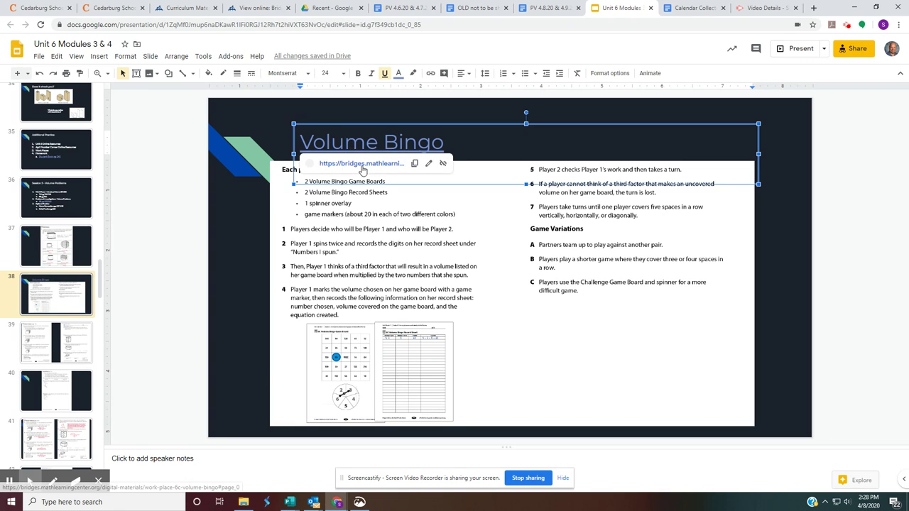
# Follow the title link into the Bridges whiteboard and page to the 6C game boards
pyautogui.click(362, 165)
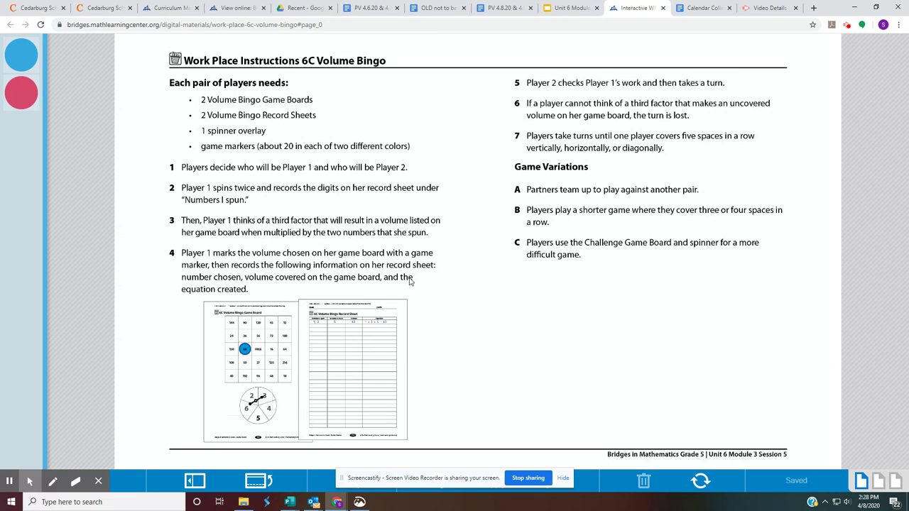
pyautogui.click(878, 482)
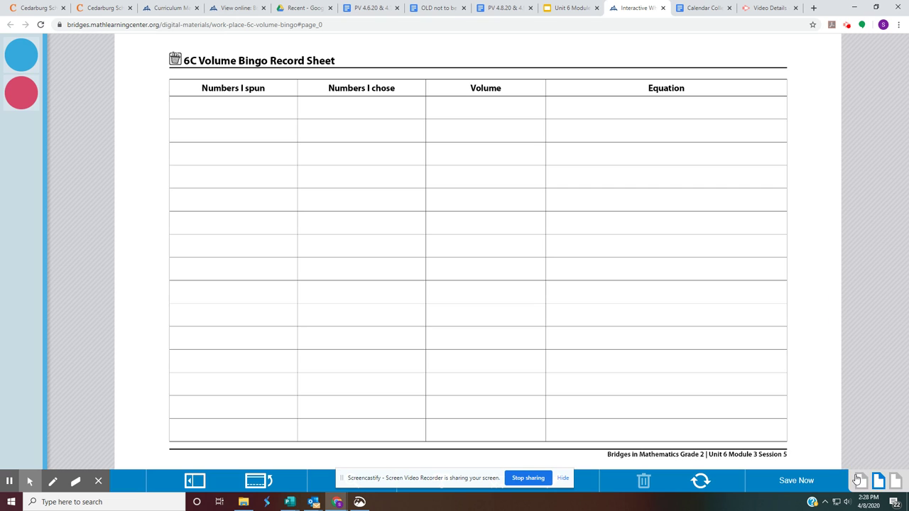
pyautogui.click(897, 484)
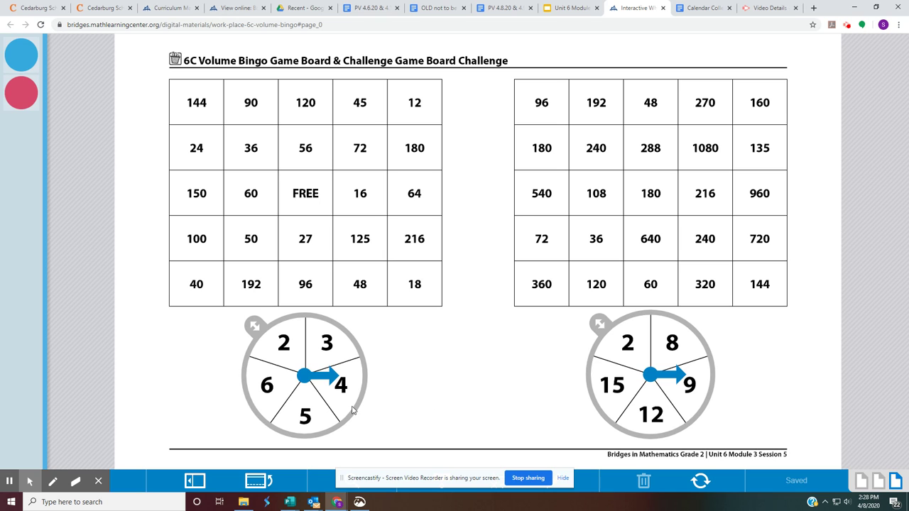
# Spin 5 and 6, place red markers on FREE and 60, then return to the record sheet
pyautogui.click(303, 376)
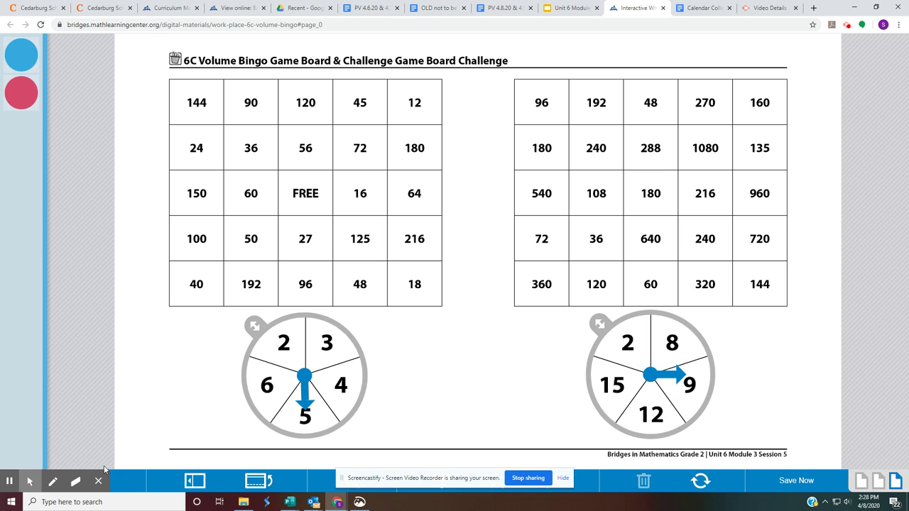
pyautogui.click(310, 384)
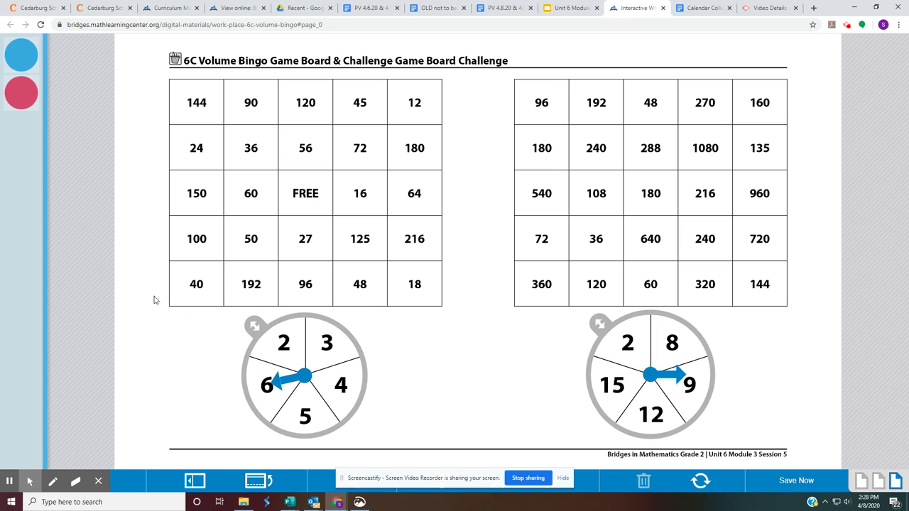
pyautogui.moveTo(14, 94); pyautogui.dragTo(307, 194)
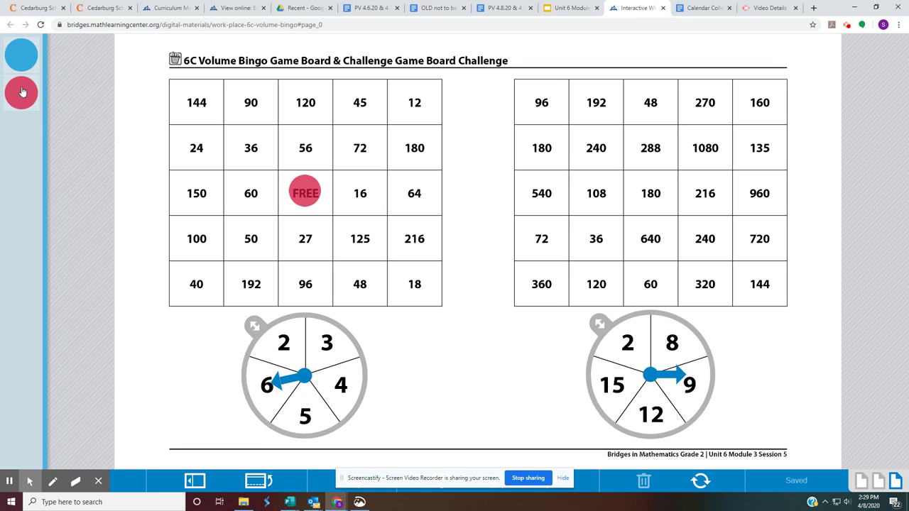
pyautogui.moveTo(22, 92); pyautogui.dragTo(259, 206)
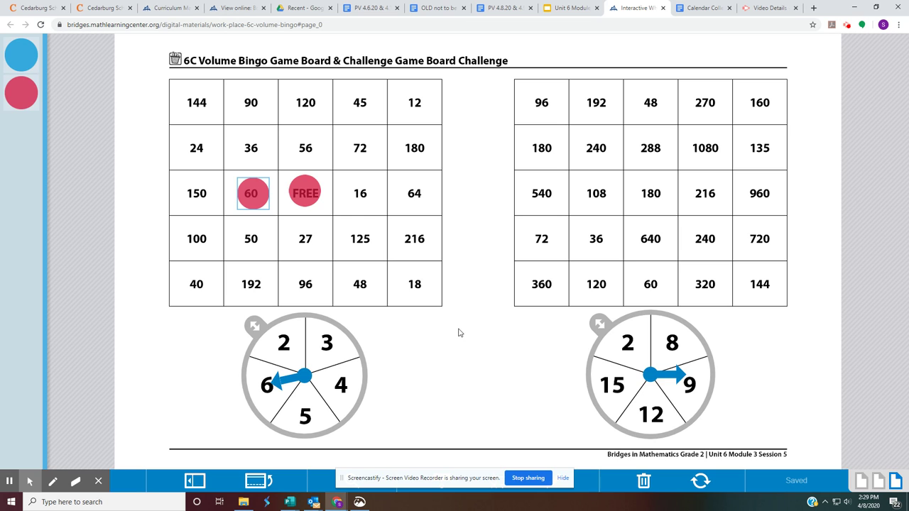
pyautogui.click(877, 482)
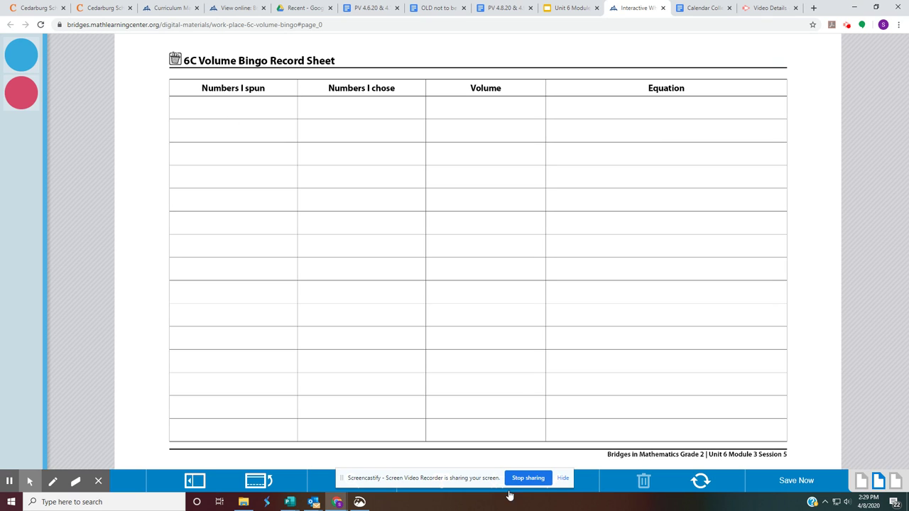
# With the pen, write the spun 6, 5 and chosen 2 in the record sheet's first row
pyautogui.click(452, 490)
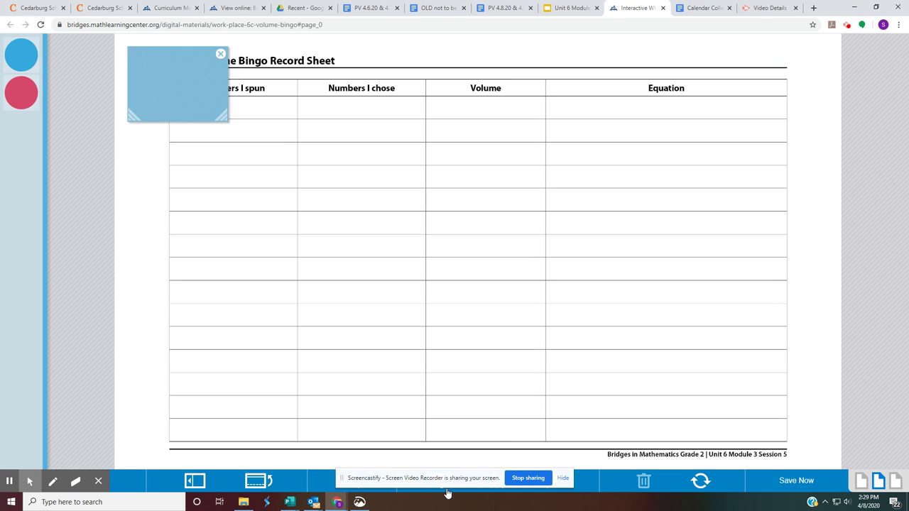
pyautogui.click(218, 53)
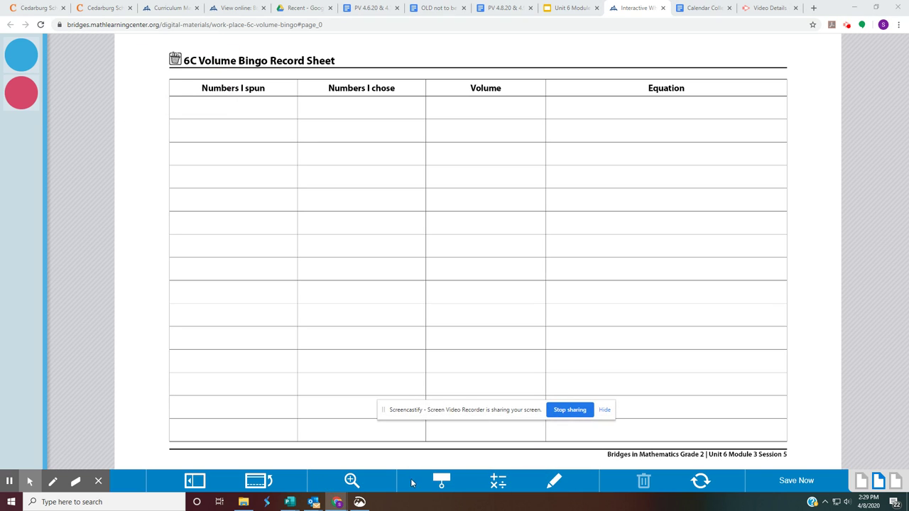
pyautogui.click(553, 483)
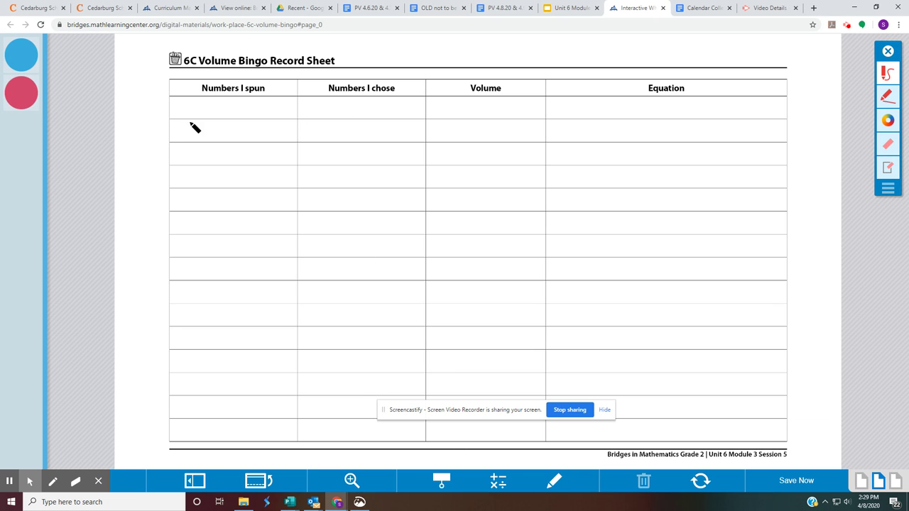
pyautogui.moveTo(199, 100)
pyautogui.mouseDown()
pyautogui.moveTo(215, 118)
pyautogui.moveTo(223, 105)
pyautogui.moveTo(223, 117)
pyautogui.mouseUp()
pyautogui.moveTo(338, 102); pyautogui.dragTo(351, 116)
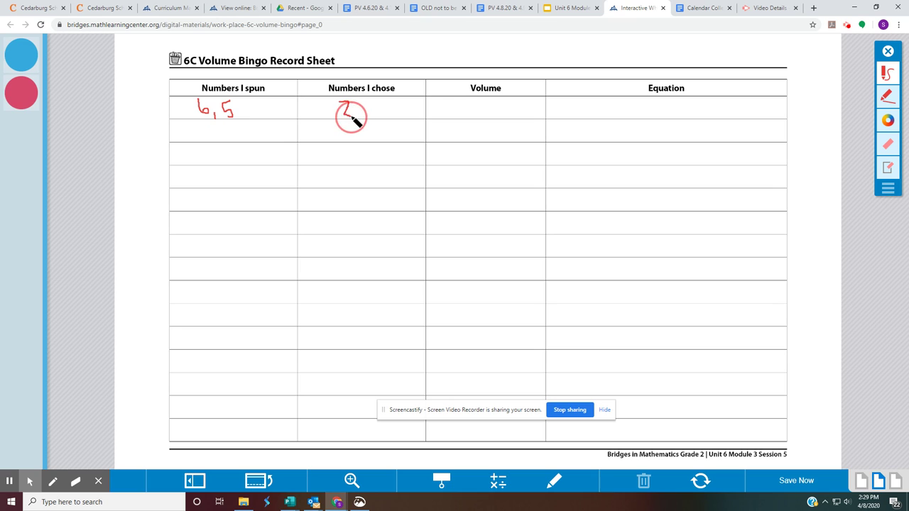
# Write volume 60 u³, erasing a stray 3, and equation 6×5×2, then return to Slides
pyautogui.moveTo(447, 101)
pyautogui.mouseDown()
pyautogui.moveTo(449, 115)
pyautogui.moveTo(465, 117)
pyautogui.moveTo(458, 104)
pyautogui.mouseUp()
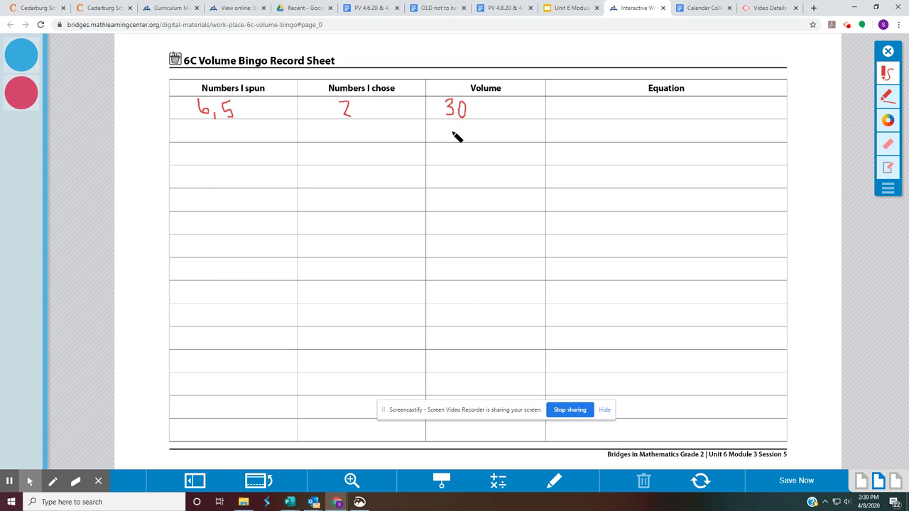
pyautogui.click(887, 145)
pyautogui.moveTo(447, 100); pyautogui.dragTo(453, 116)
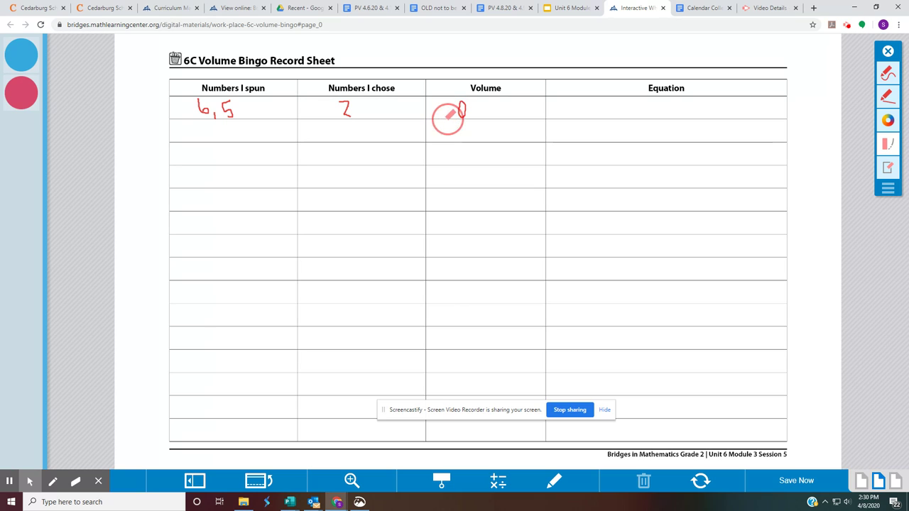
pyautogui.click(887, 73)
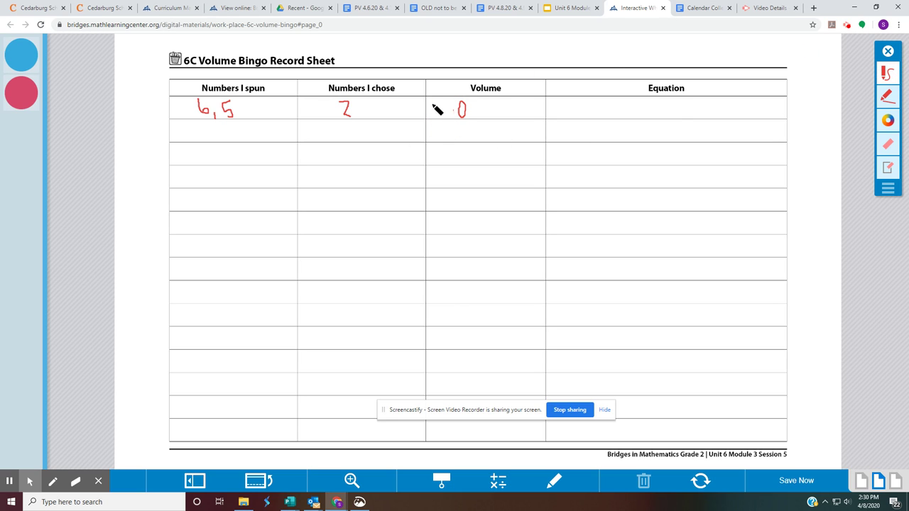
pyautogui.moveTo(445, 98)
pyautogui.mouseDown()
pyautogui.moveTo(454, 111)
pyautogui.moveTo(480, 114)
pyautogui.moveTo(483, 105)
pyautogui.mouseUp()
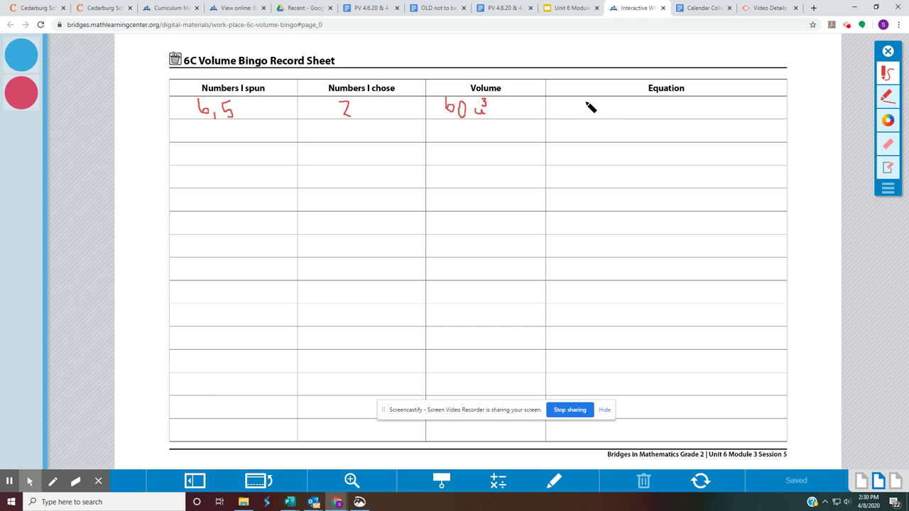
pyautogui.moveTo(582, 101)
pyautogui.mouseDown()
pyautogui.moveTo(585, 110)
pyautogui.moveTo(602, 111)
pyautogui.moveTo(602, 102)
pyautogui.moveTo(609, 116)
pyautogui.moveTo(629, 100)
pyautogui.moveTo(637, 115)
pyautogui.mouseUp()
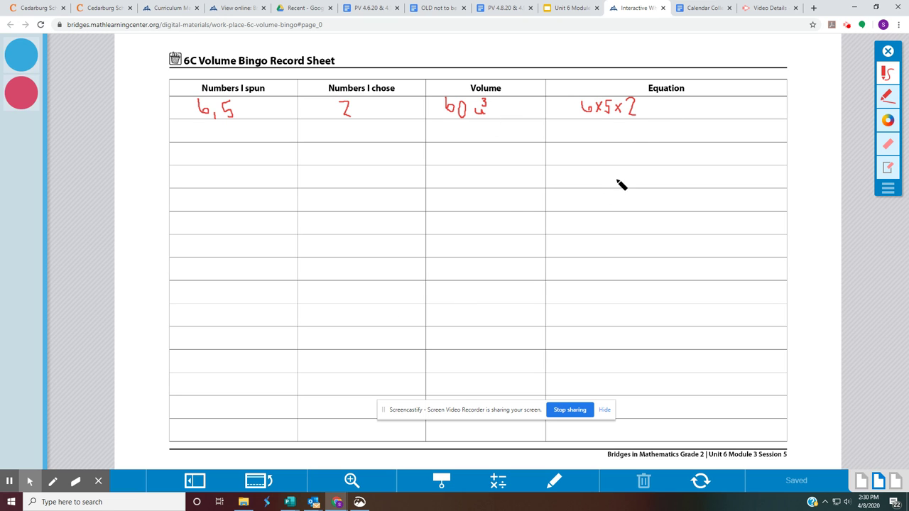
pyautogui.click(580, 9)
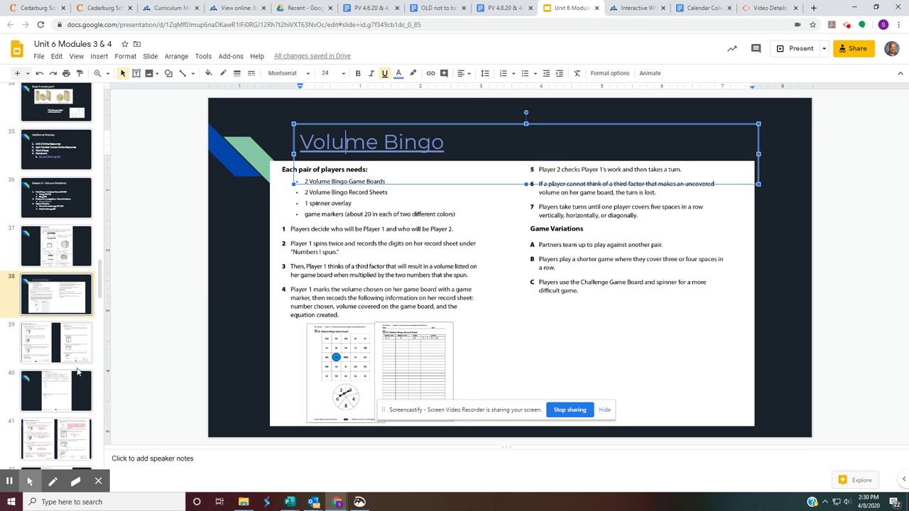
# Revisit the Session 5 Volume Problems slide, then browse worksheet slides 39 and 40
pyautogui.click(60, 207)
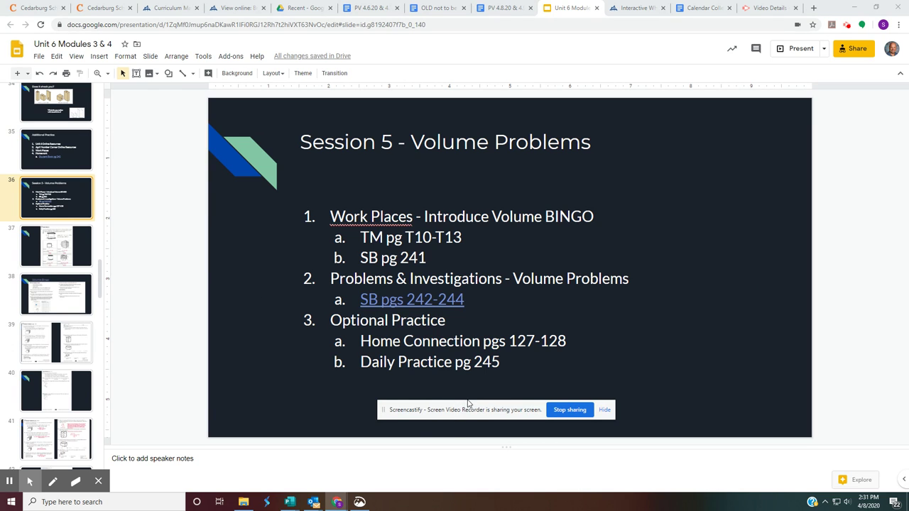
pyautogui.moveTo(467, 408); pyautogui.dragTo(443, 469)
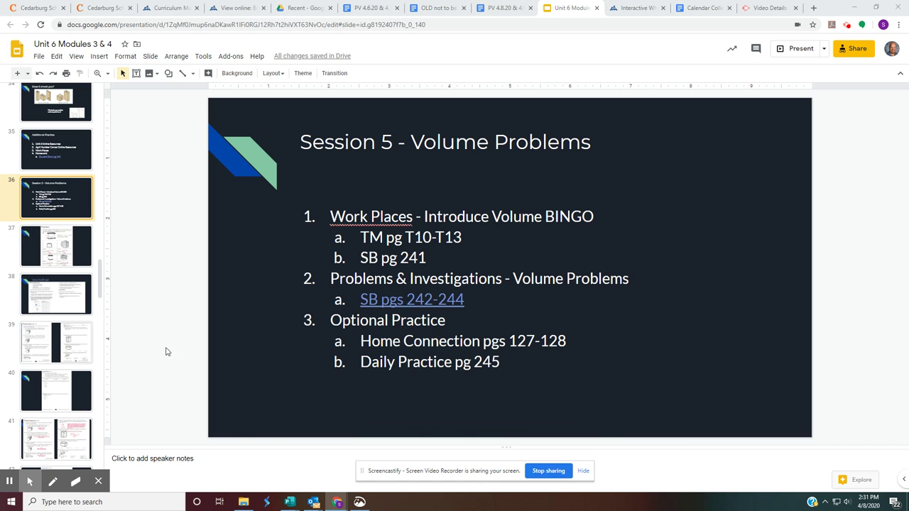
pyautogui.click(76, 358)
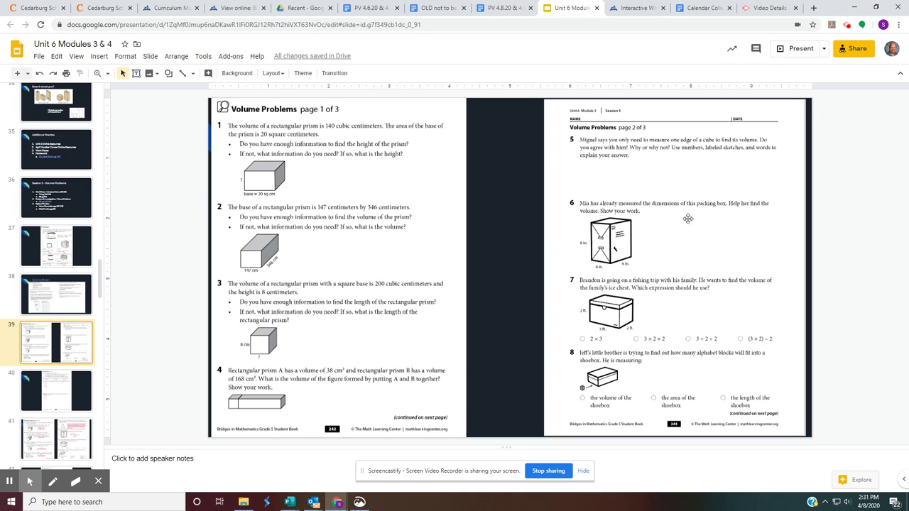
pyautogui.click(57, 399)
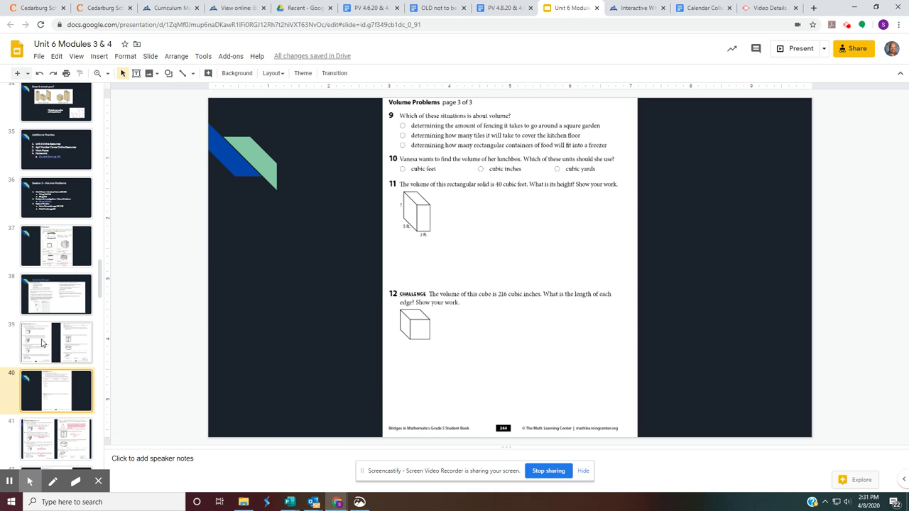
pyautogui.click(42, 342)
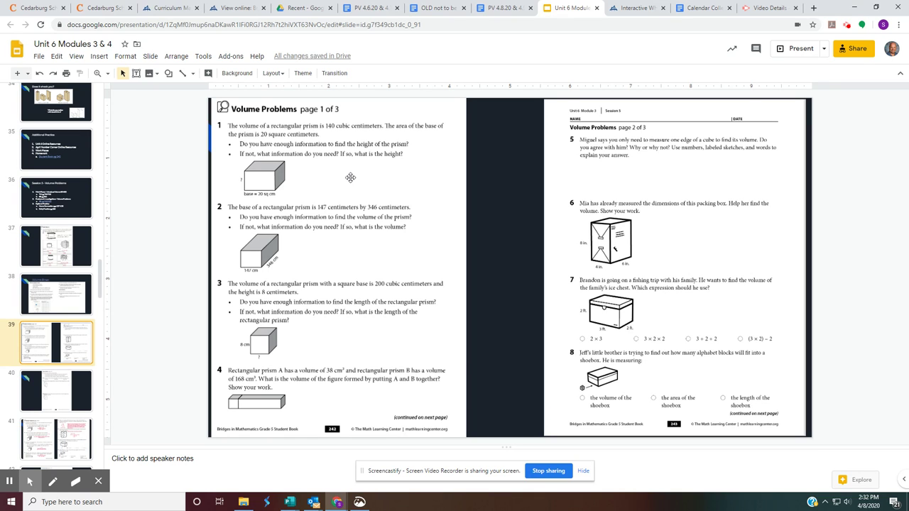
pyautogui.click(136, 73)
# Add a widened text box by problem 1: 'Base x Height = Volume' / '20 cm x ______ = 140 cm3'
pyautogui.moveTo(298, 163); pyautogui.dragTo(435, 197)
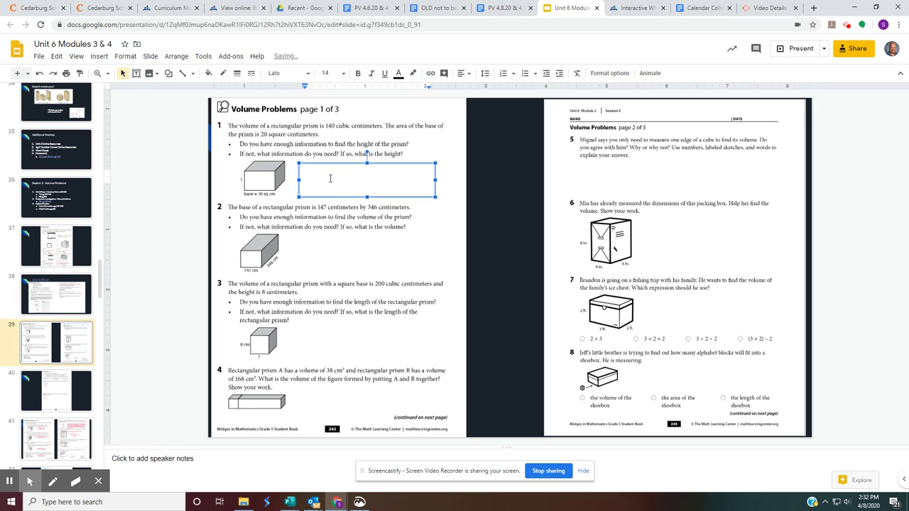
pyautogui.write('Base x Height = Volume')
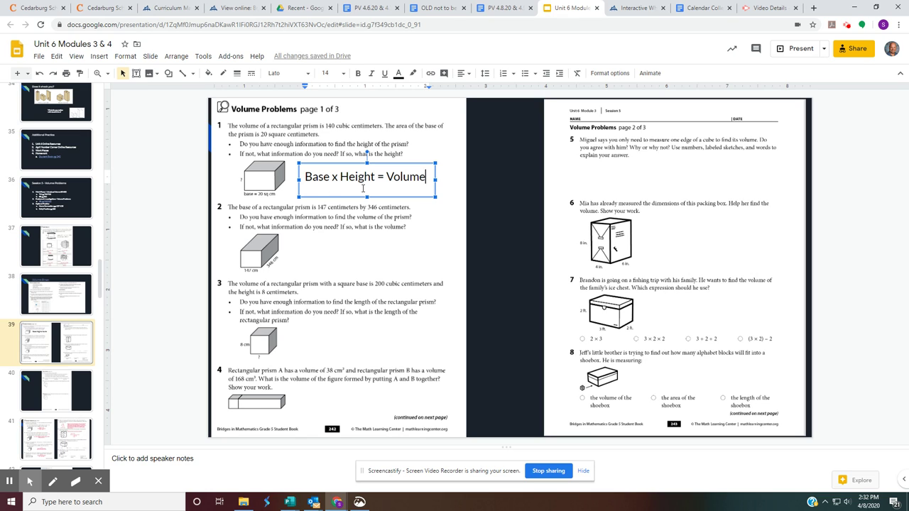
pyautogui.press('Return')
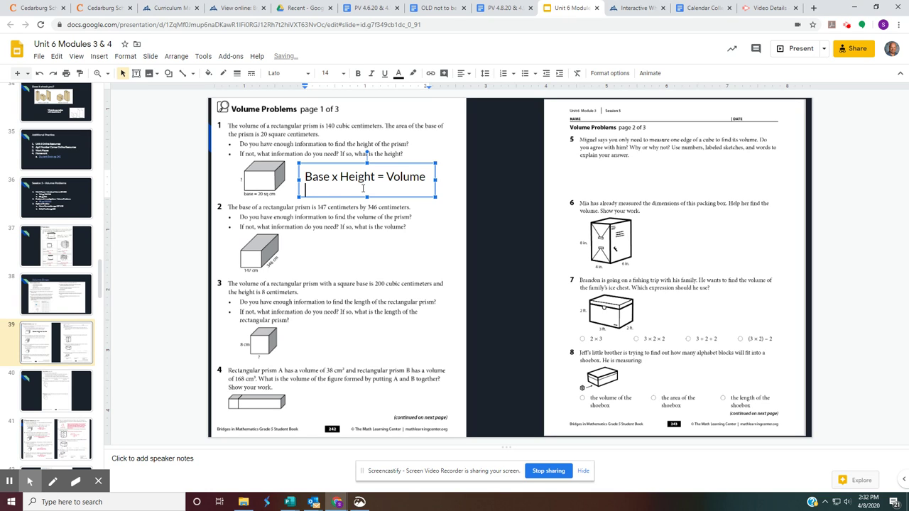
pyautogui.write('20 cm')
pyautogui.write(' x ___')
pyautogui.write('___ =')
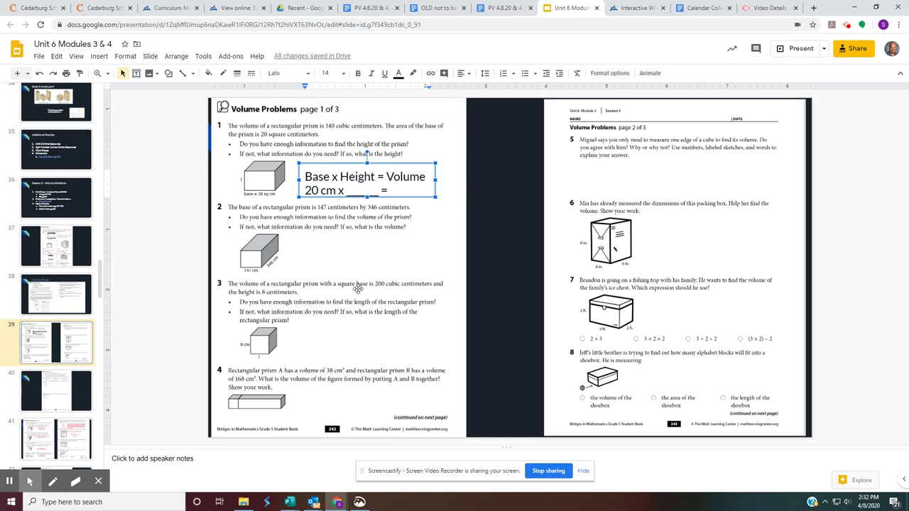
pyautogui.write('140 cm')
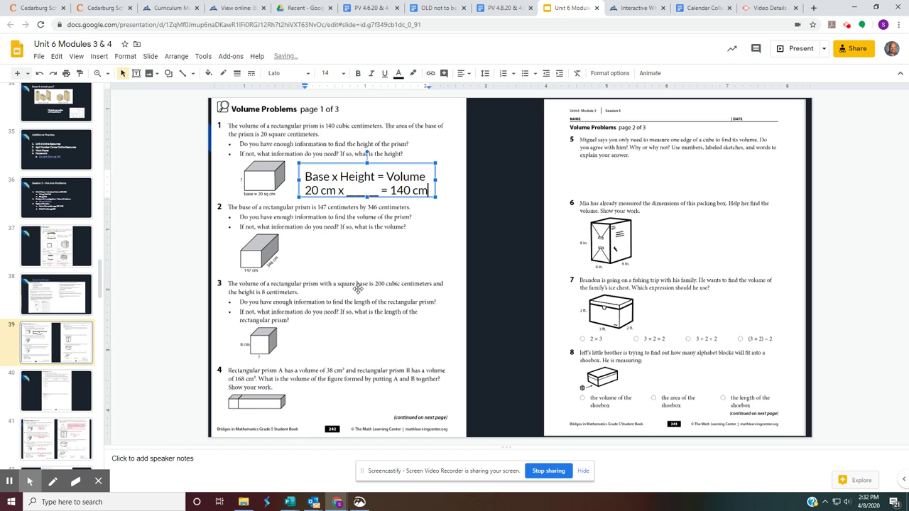
pyautogui.write('3')
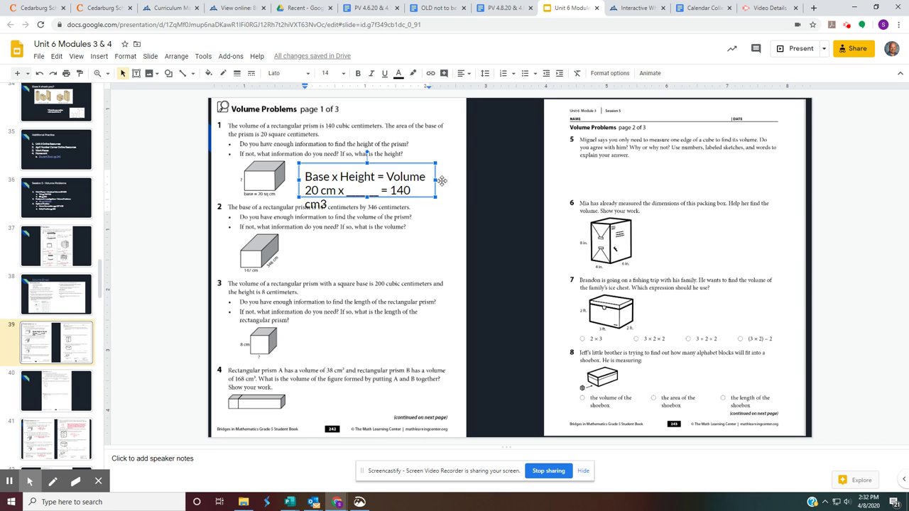
pyautogui.moveTo(438, 180); pyautogui.dragTo(455, 180)
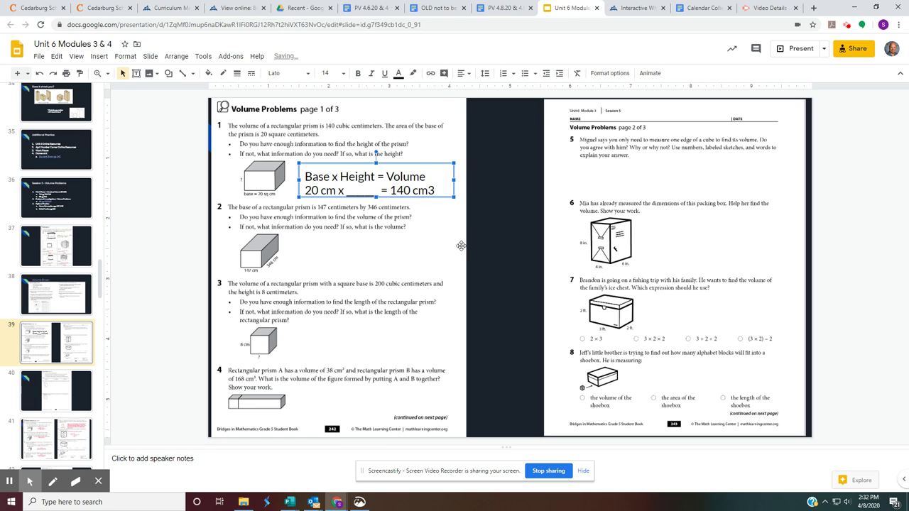
pyautogui.click(423, 255)
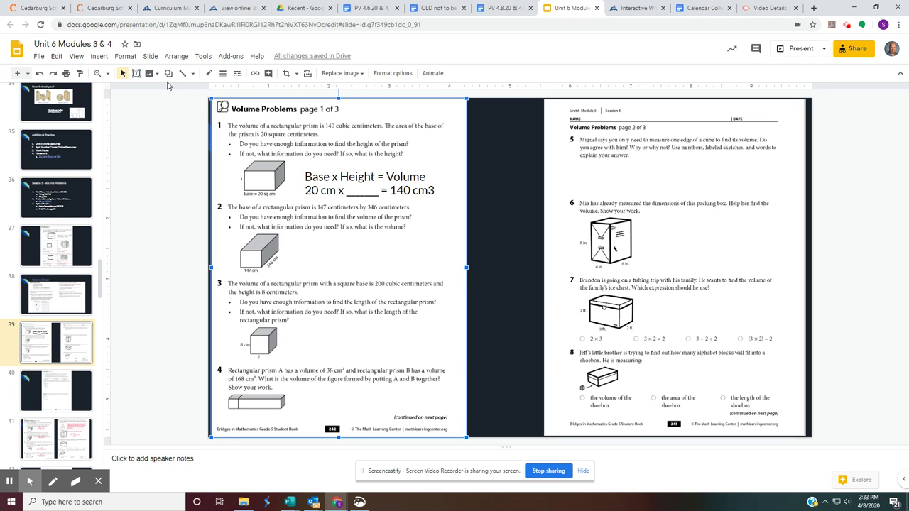
# Place a small 7 text box on the blank, making the height 7 cm
pyautogui.click(136, 73)
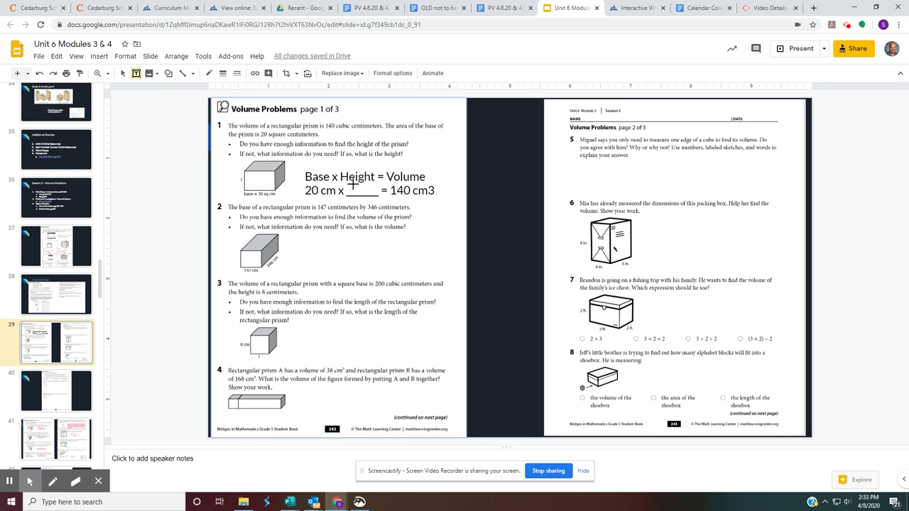
pyautogui.moveTo(351, 186); pyautogui.dragTo(376, 196)
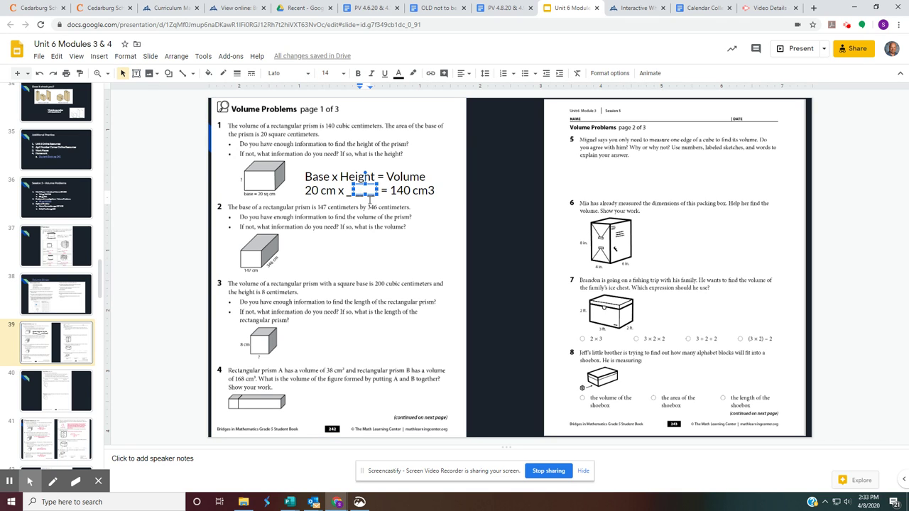
pyautogui.click(428, 231)
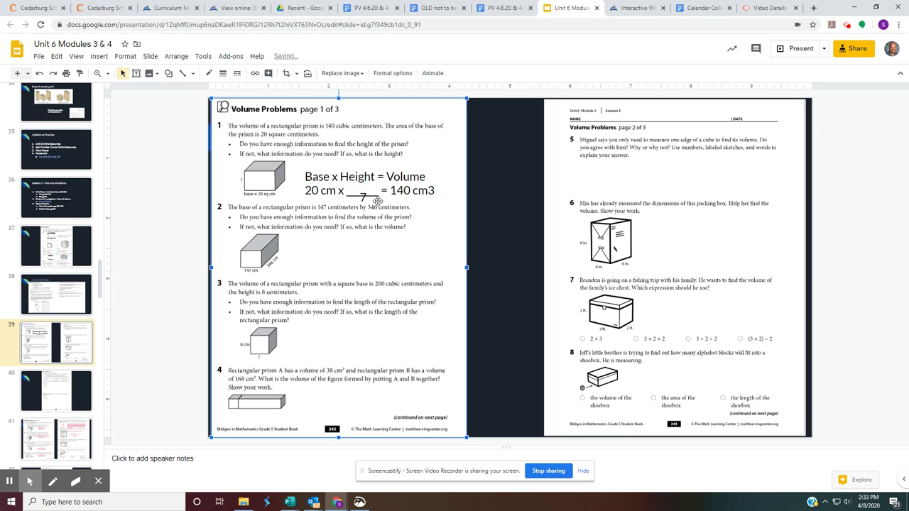
pyautogui.click(364, 188)
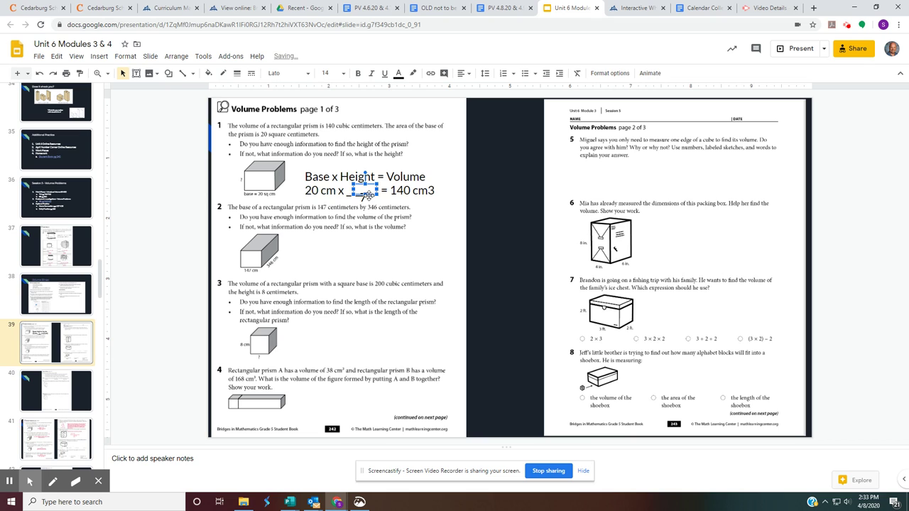
pyautogui.moveTo(365, 193); pyautogui.dragTo(365, 179)
pyautogui.click(377, 206)
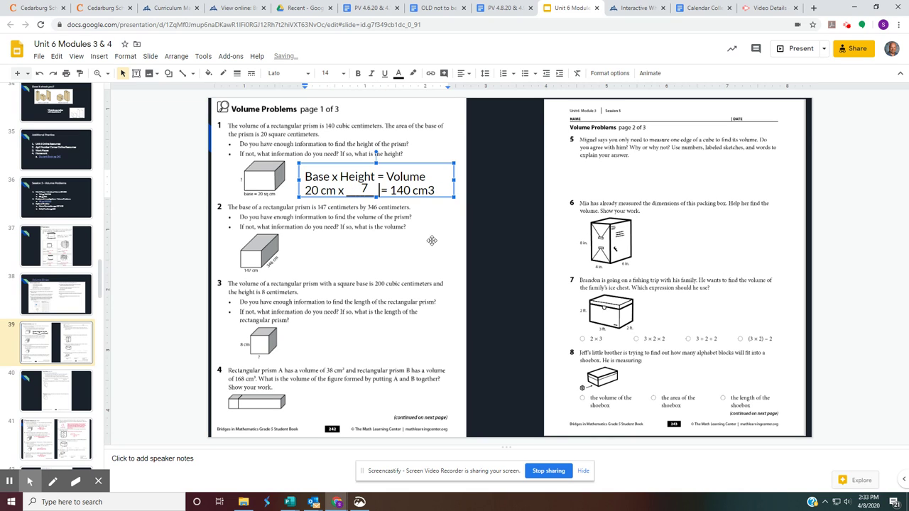
pyautogui.click(395, 307)
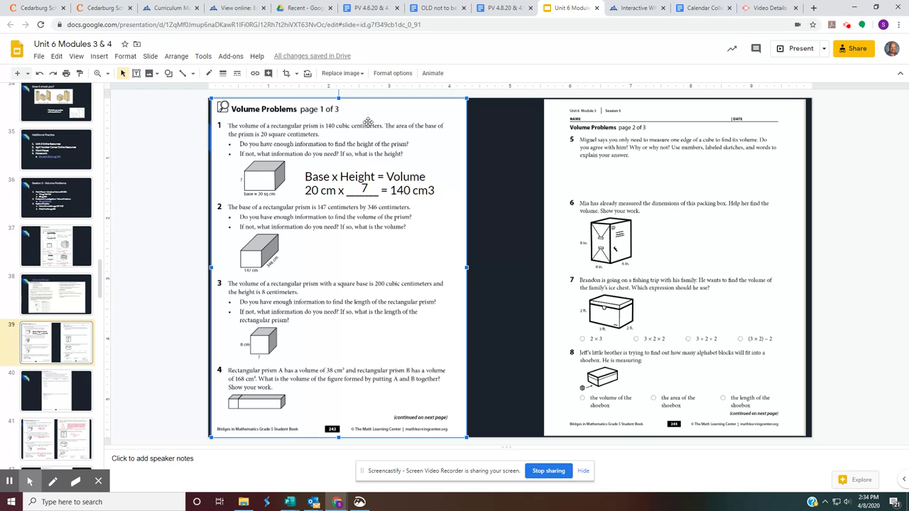
pyautogui.click(345, 177)
pyautogui.press('Escape')
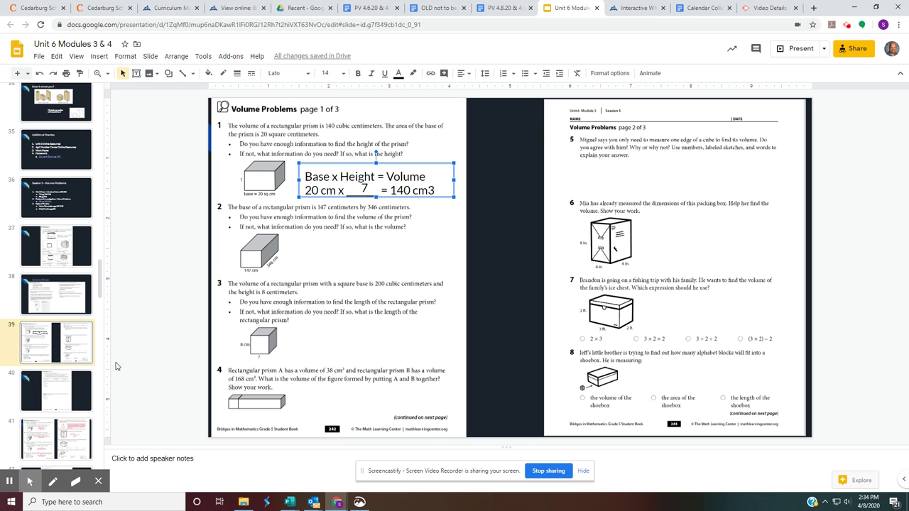
# Step through answer-key slides 41 and 42 to slide 43, Additional Practice
pyautogui.click(61, 431)
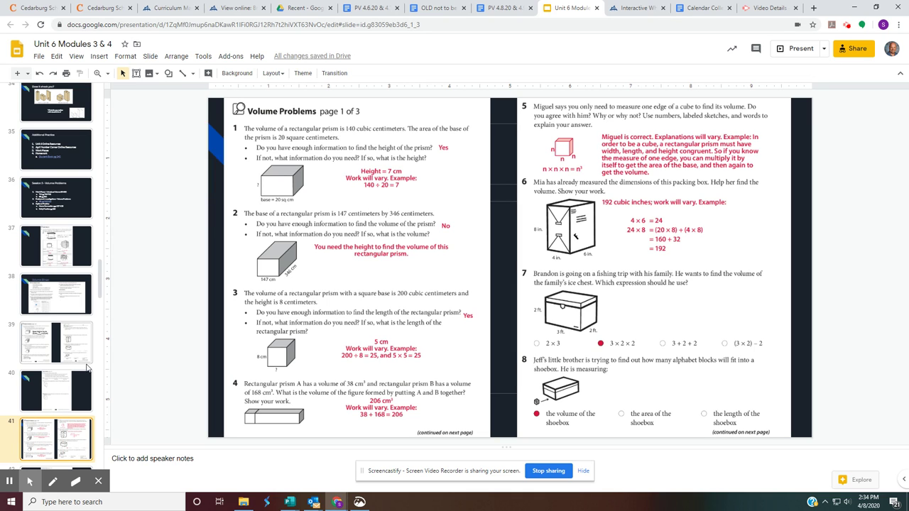
pyautogui.scroll(-1, 69, 408)
pyautogui.click(57, 440)
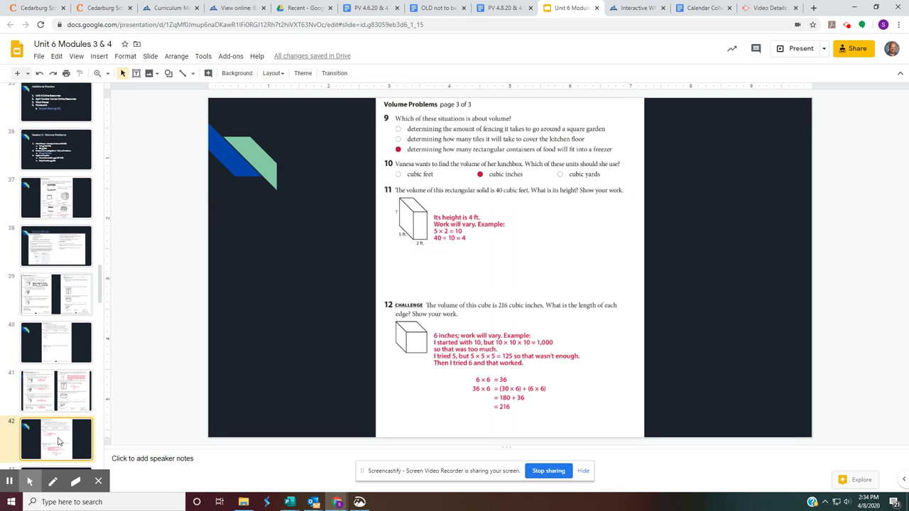
pyautogui.scroll(-2, 71, 417)
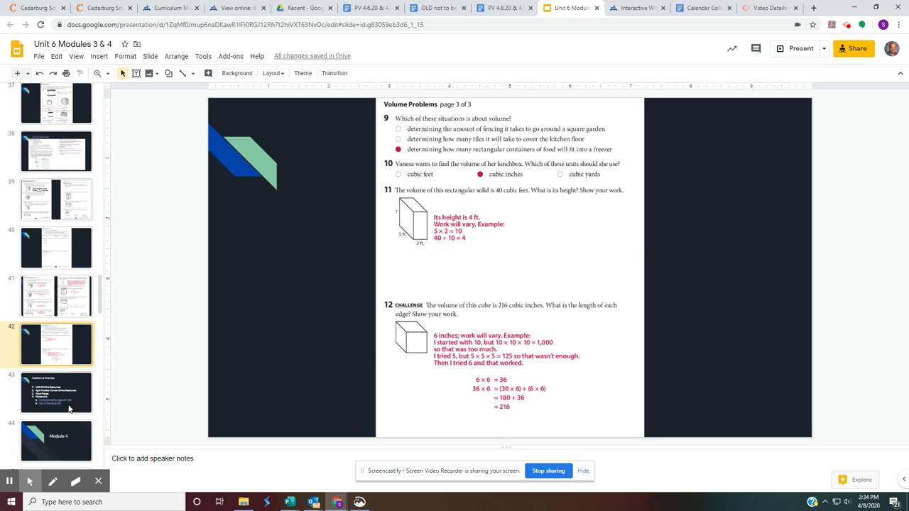
pyautogui.click(69, 392)
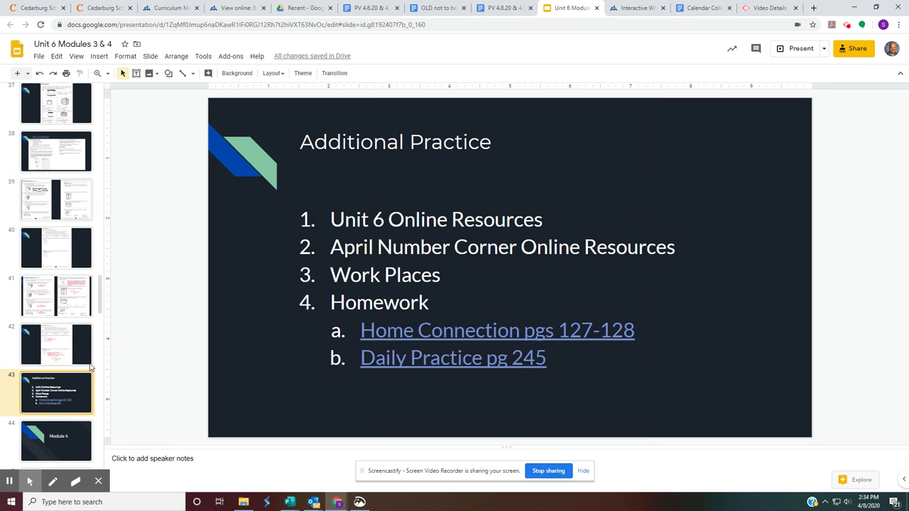